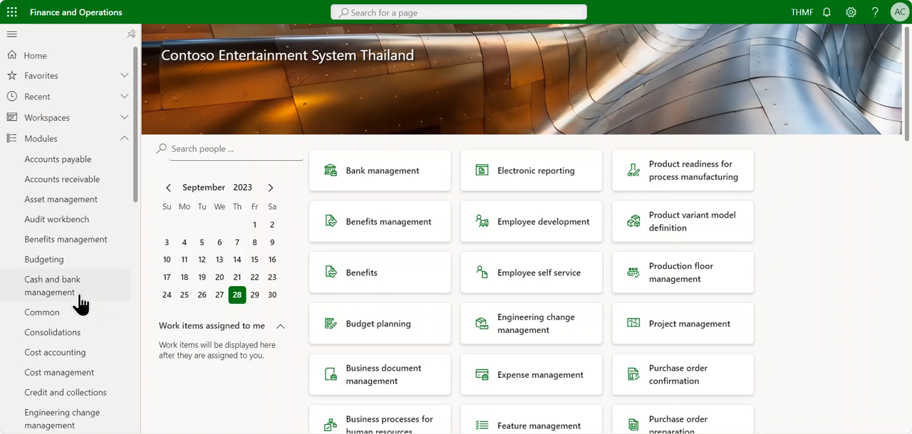
# Open the active employees list in Human resources and open the first employee's worker bank accounts.
pyautogui.scroll(-2, 80, 305)
pyautogui.scroll(-2, 81, 305)
pyautogui.click(53, 389)
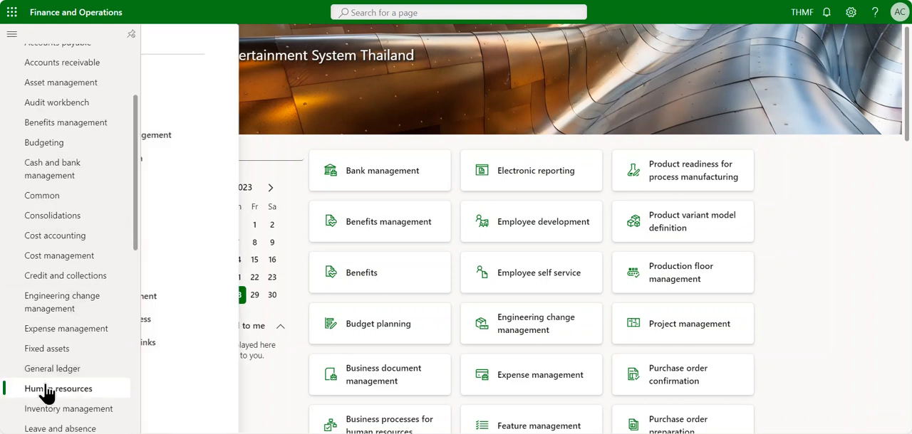
pyautogui.click(207, 117)
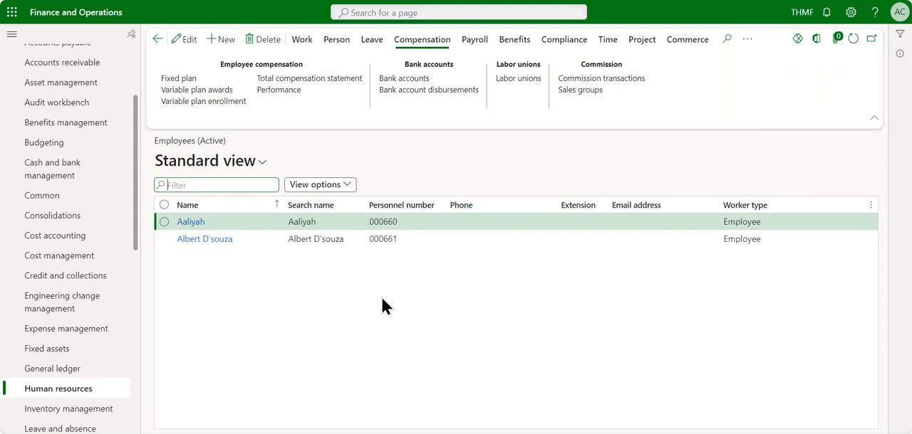
pyautogui.click(165, 223)
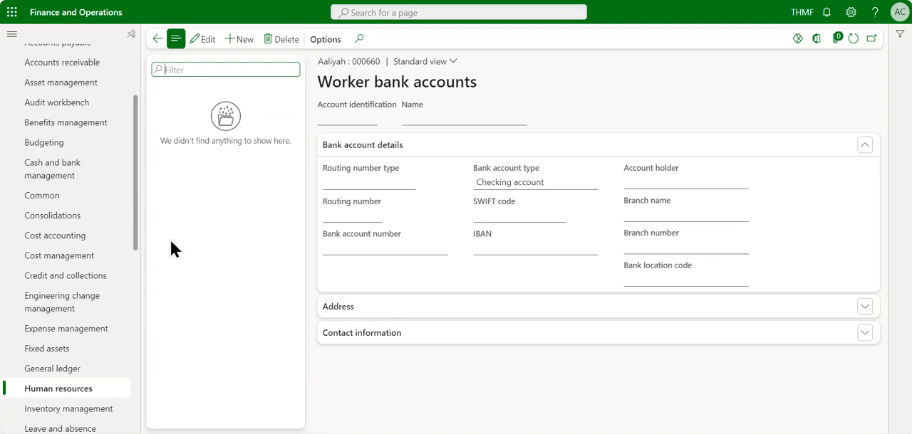
# Look up the Employee self service workspace among the Human resources workspaces, and return to the worker bank accounts.
pyautogui.click(79, 389)
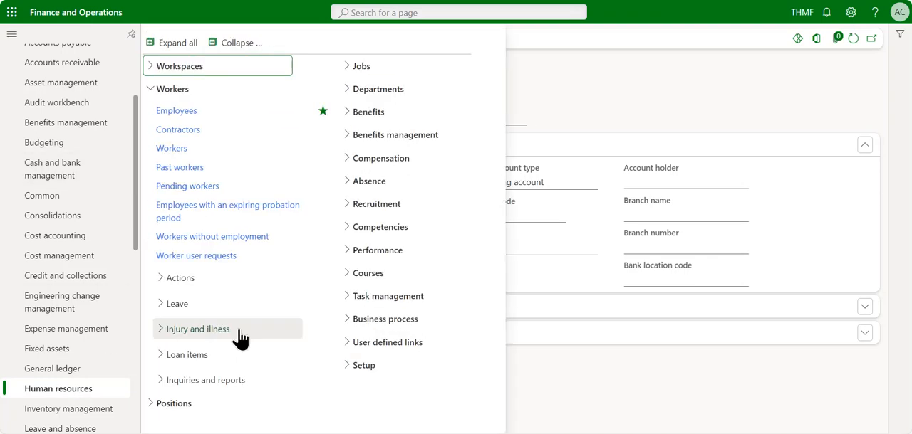
pyautogui.click(194, 67)
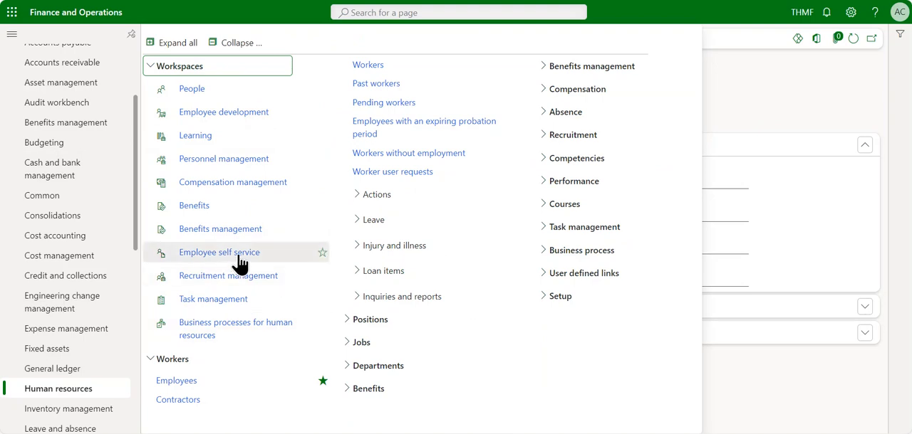
pyautogui.click(738, 82)
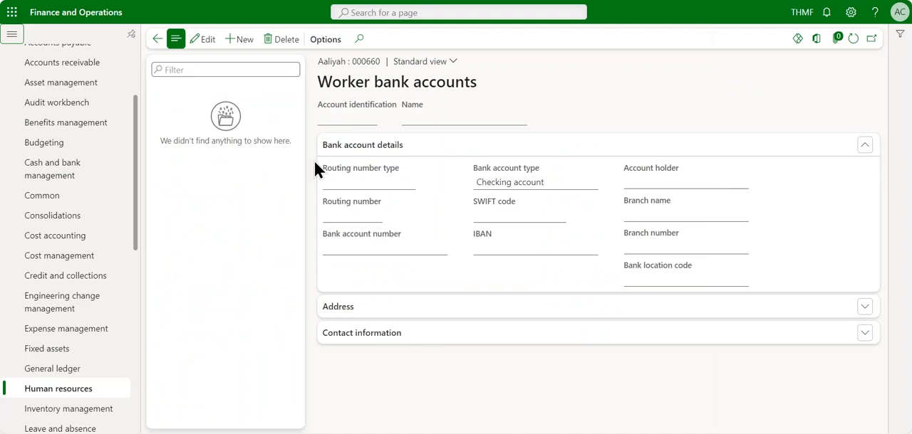
# Create a new worker bank account record and go through its Account identification and Name fields.
pyautogui.click(242, 40)
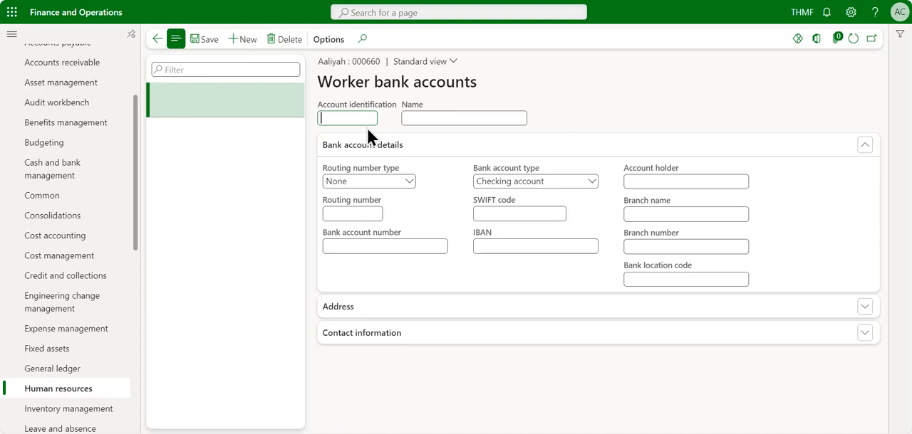
pyautogui.click(428, 119)
pyautogui.click(356, 120)
pyautogui.click(453, 117)
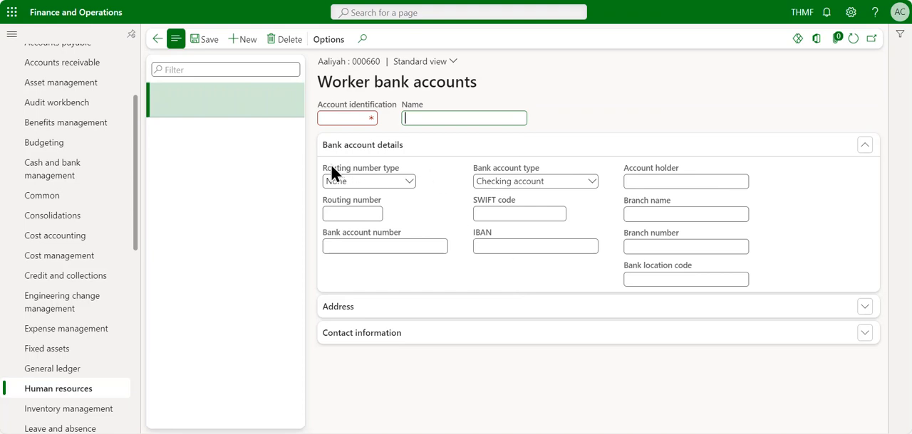
# Examine the bank account details fields, from routing number, account number and account type to SWIFT code, IBAN, account holder and branch information.
pyautogui.moveTo(333, 166); pyautogui.dragTo(401, 170)
pyautogui.click(454, 227)
pyautogui.click(356, 215)
pyautogui.click(359, 246)
pyautogui.click(549, 183)
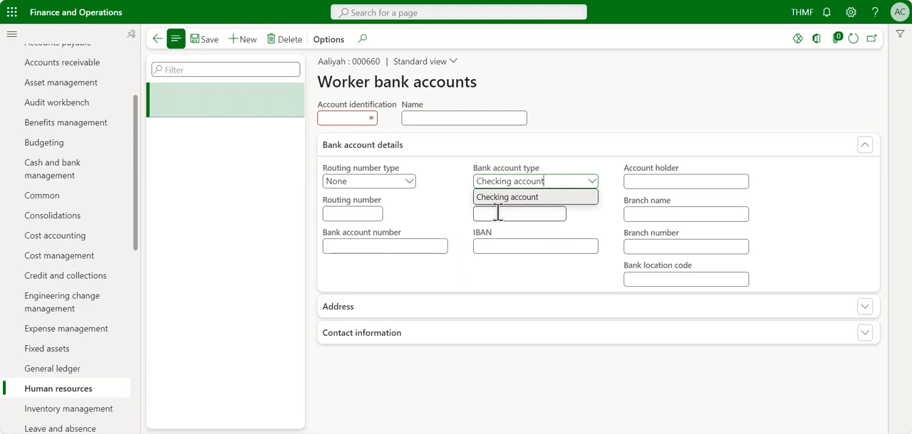
pyautogui.click(584, 222)
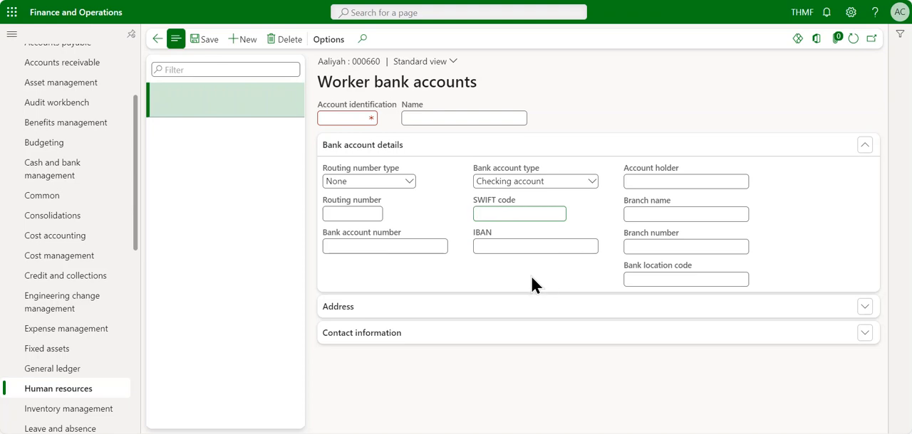
pyautogui.click(513, 244)
pyautogui.click(677, 181)
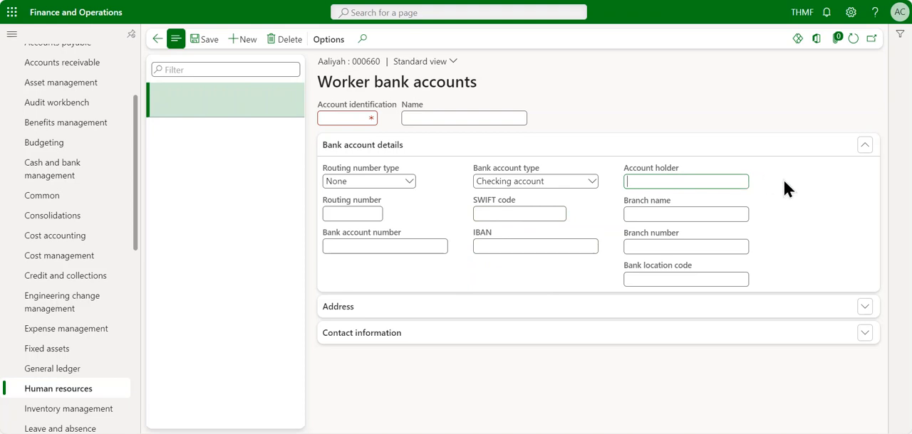
pyautogui.click(670, 214)
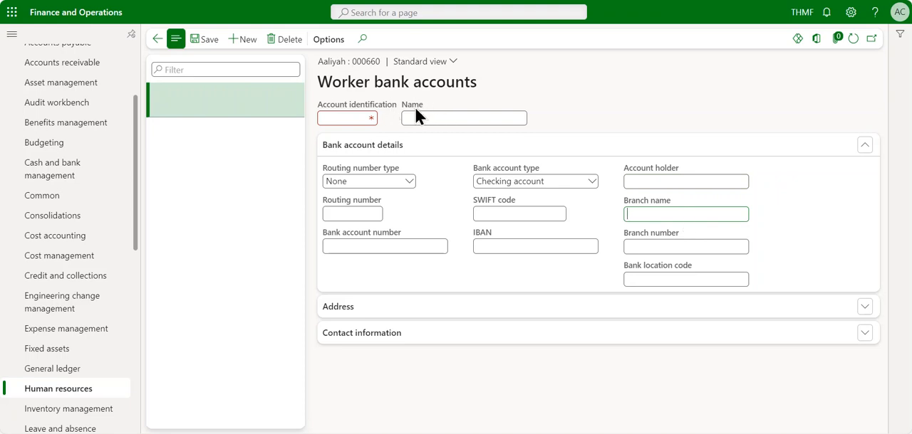
pyautogui.click(663, 246)
pyautogui.click(636, 282)
pyautogui.moveTo(637, 267); pyautogui.dragTo(694, 265)
pyautogui.click(700, 277)
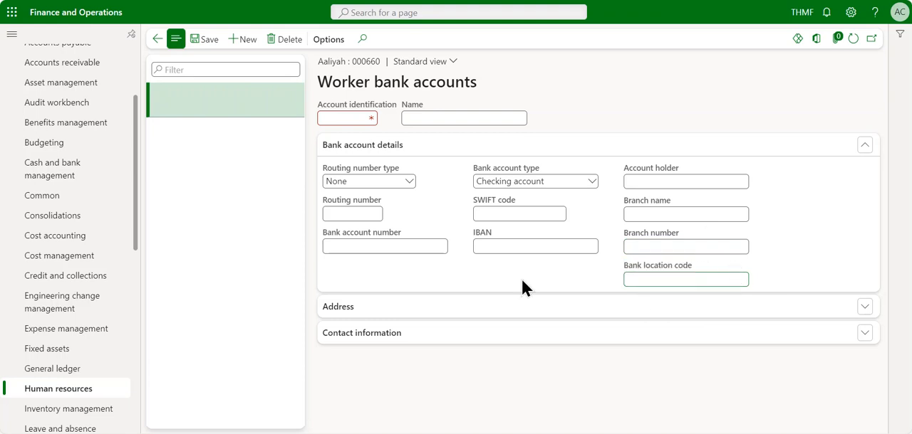
# Expand the Address section and set the new bank account's account identification to TD.
pyautogui.click(442, 305)
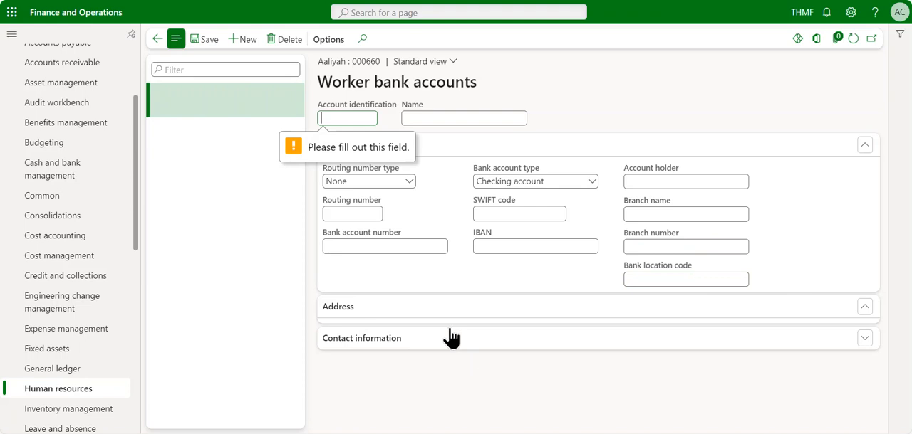
pyautogui.click(335, 117)
pyautogui.write('TD')
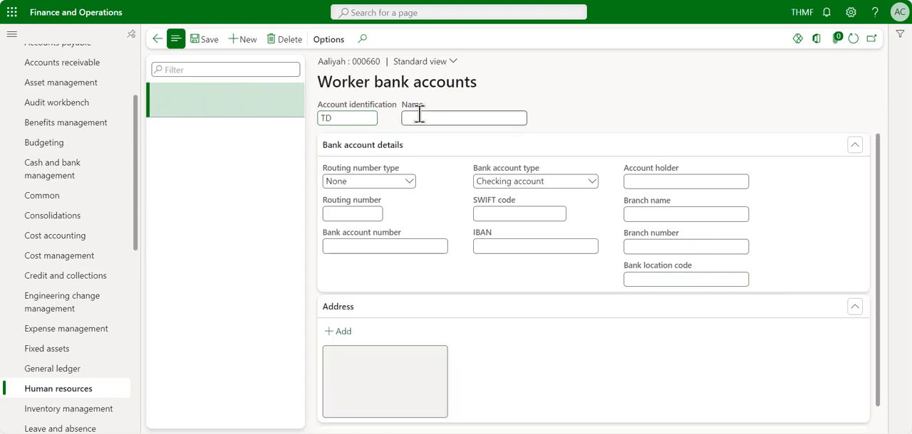
pyautogui.click(518, 103)
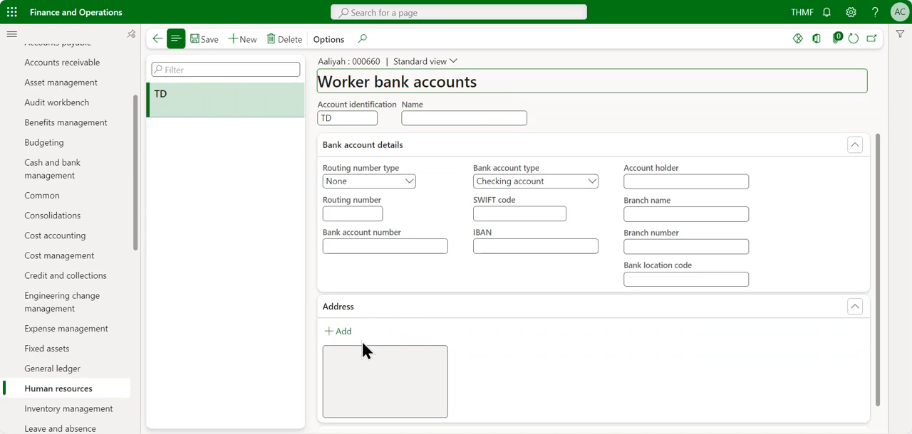
# Expand the Contact information section to examine its fields, and return to the bank account details.
pyautogui.scroll(-1, 381, 345)
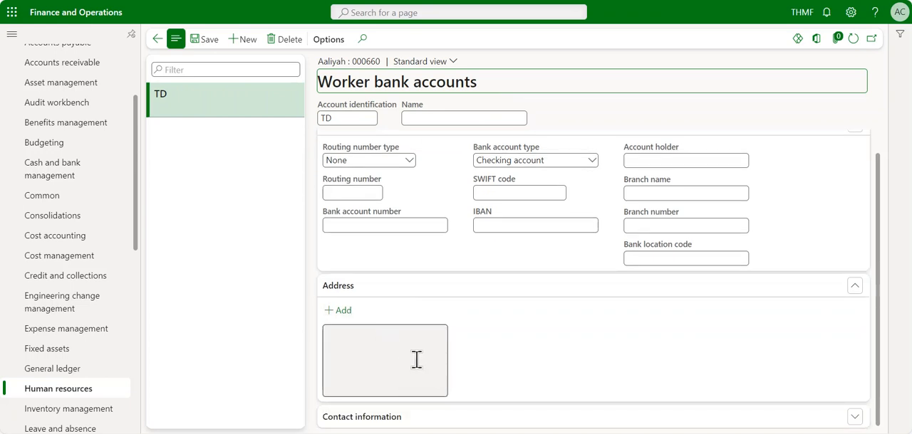
pyautogui.click(463, 419)
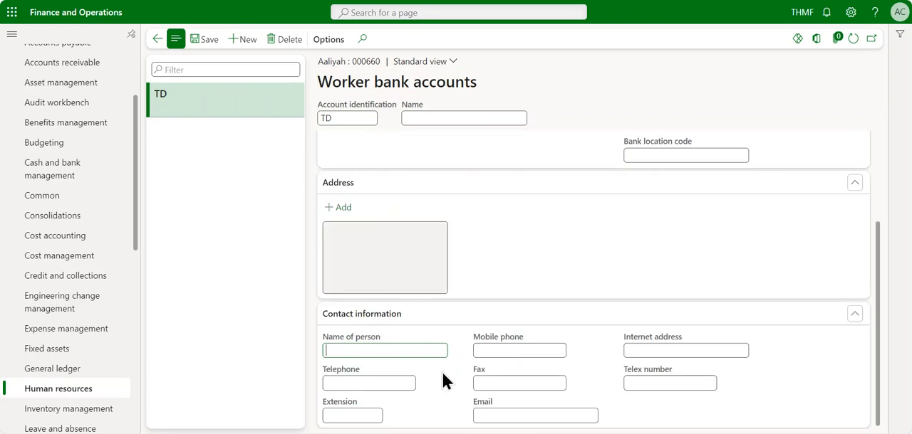
pyautogui.scroll(2, 444, 382)
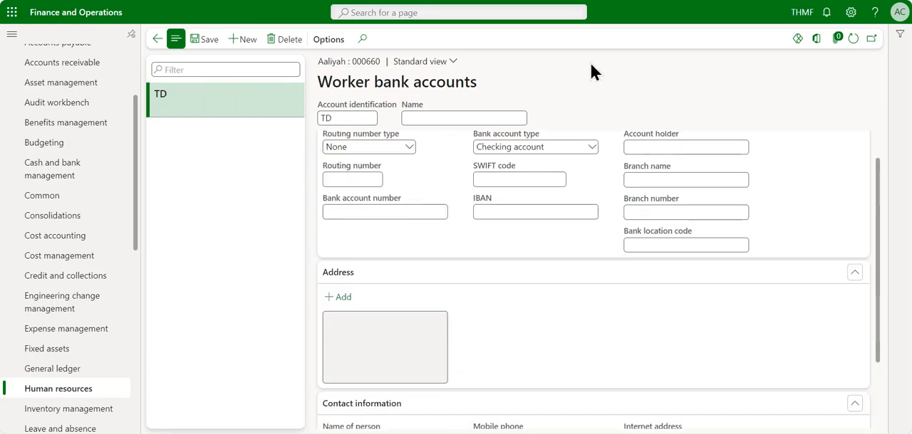
pyautogui.click(483, 212)
pyautogui.scroll(1, 463, 217)
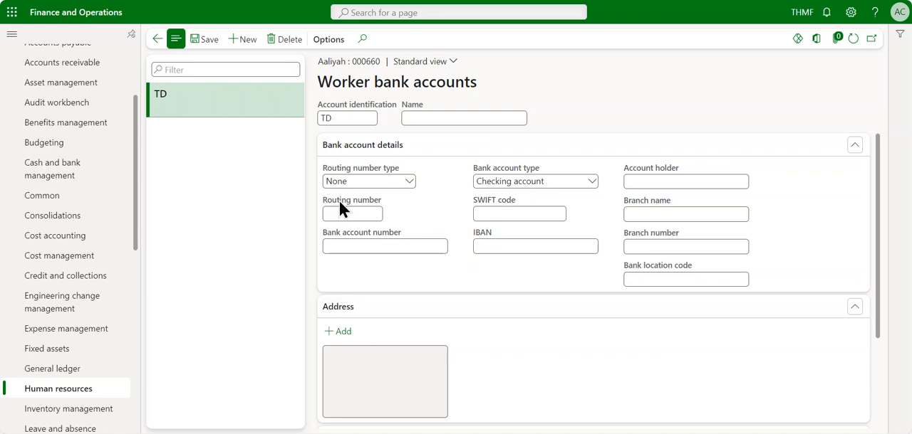
# Read the help description of the Routing number field, and leave the worker bank accounts page.
pyautogui.moveTo(334, 201); pyautogui.dragTo(384, 201)
pyautogui.click(414, 212)
pyautogui.moveTo(333, 202)
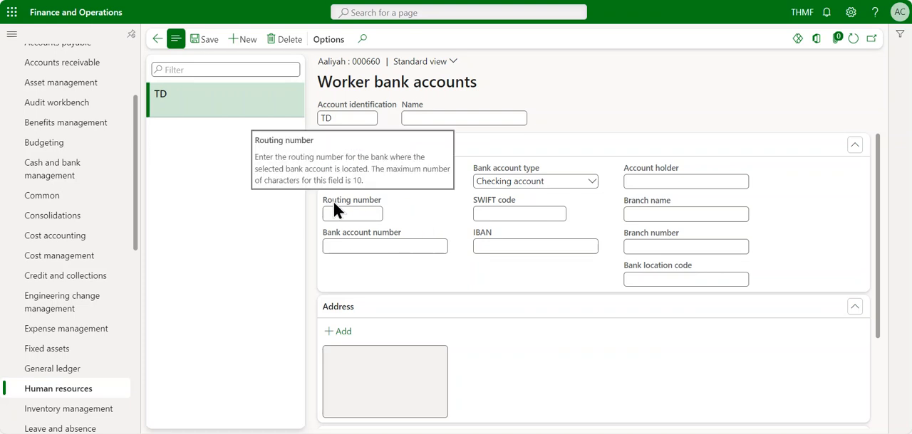
pyautogui.click(423, 217)
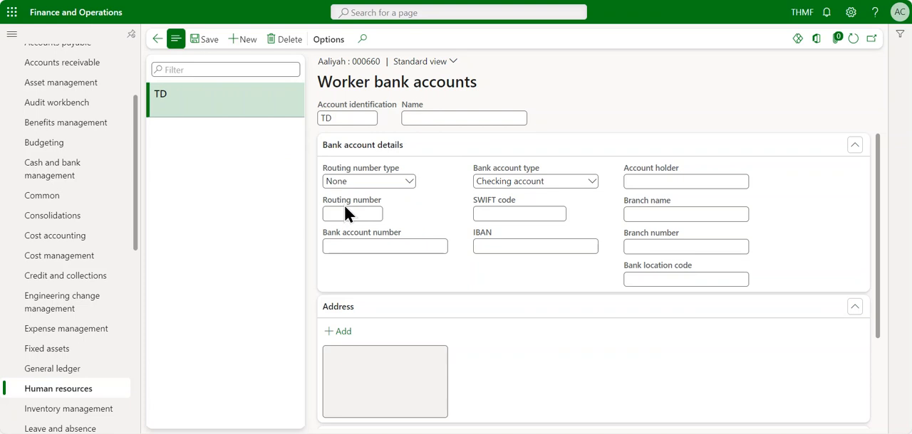
pyautogui.moveTo(335, 204)
pyautogui.click(156, 41)
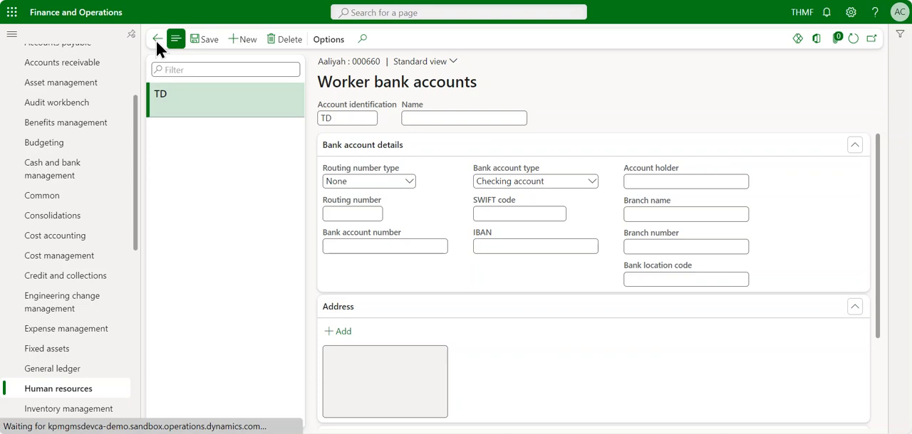